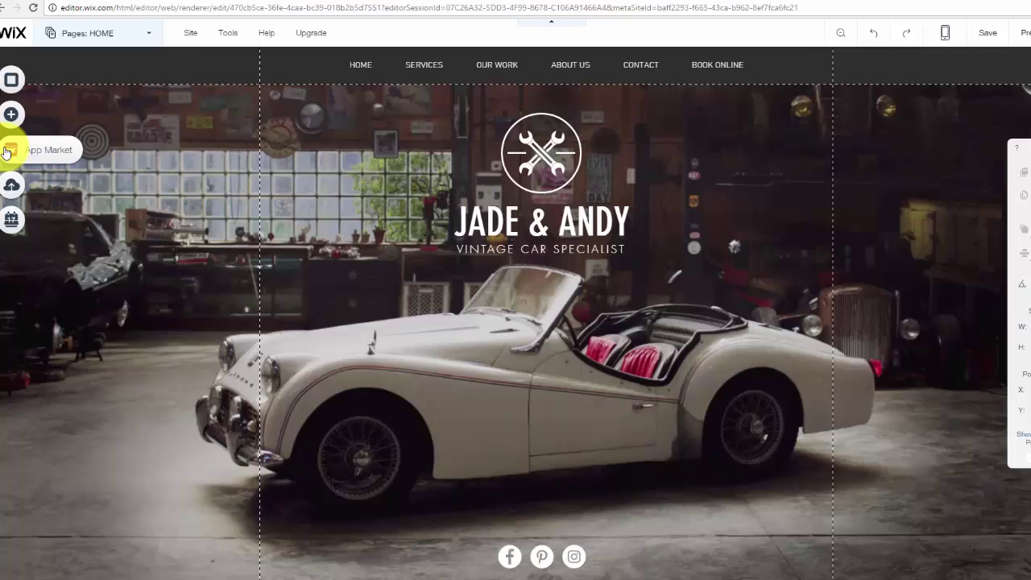
Search the App Market for "wix blog" and add the Wix Blog app to the site
click(20, 155)
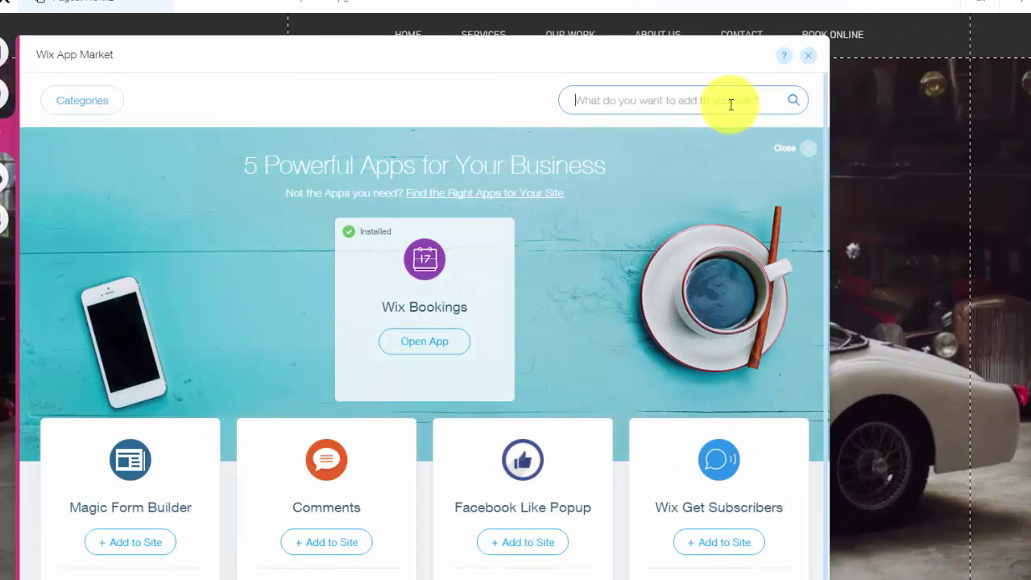
click(731, 102)
text(wix blog)
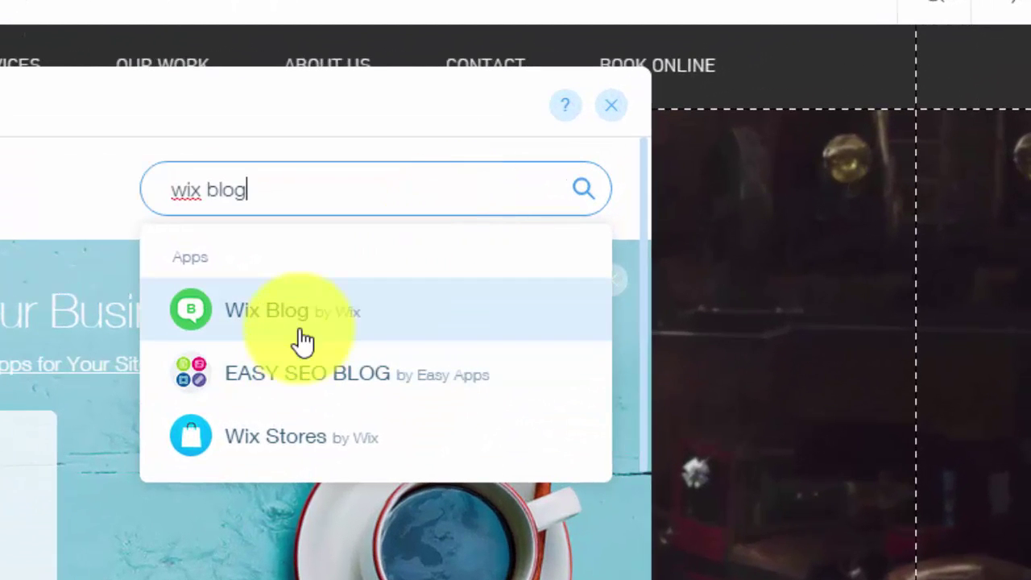
click(335, 330)
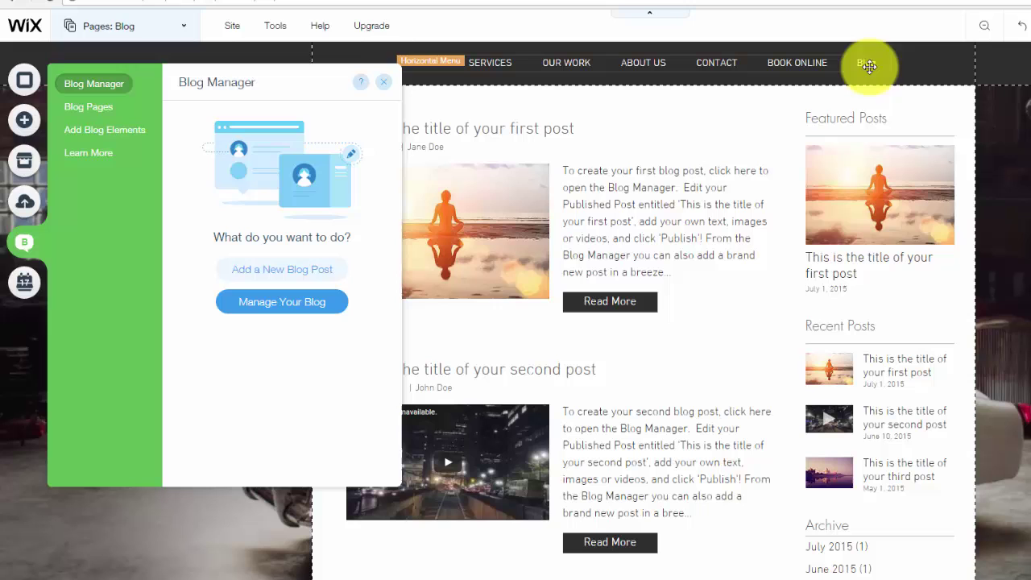
Look through the layout of the new Blog page and of the Single Post page
scroll(760, 404, down, 2)
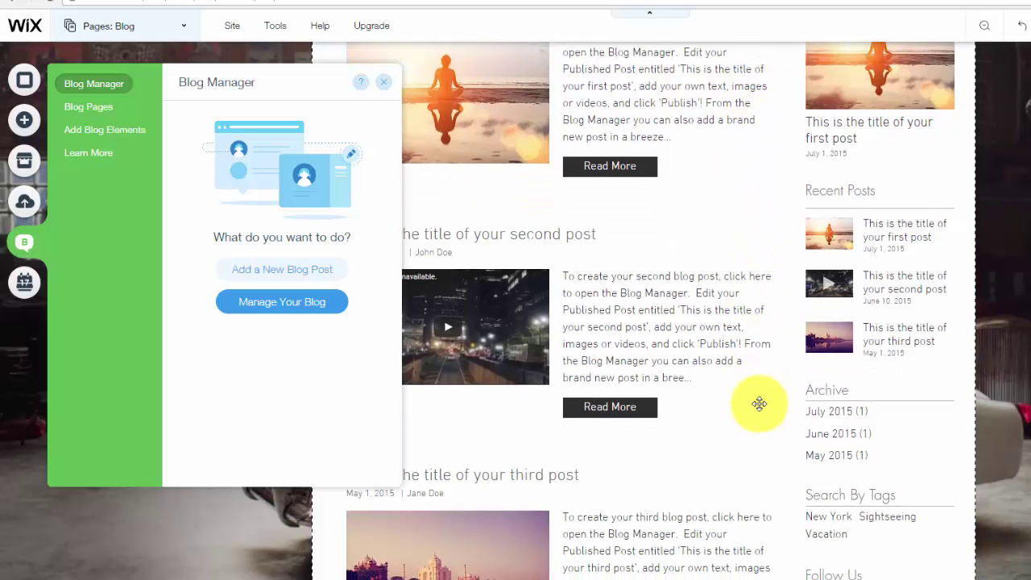
scroll(760, 406, down, 2)
scroll(760, 408, up, 4)
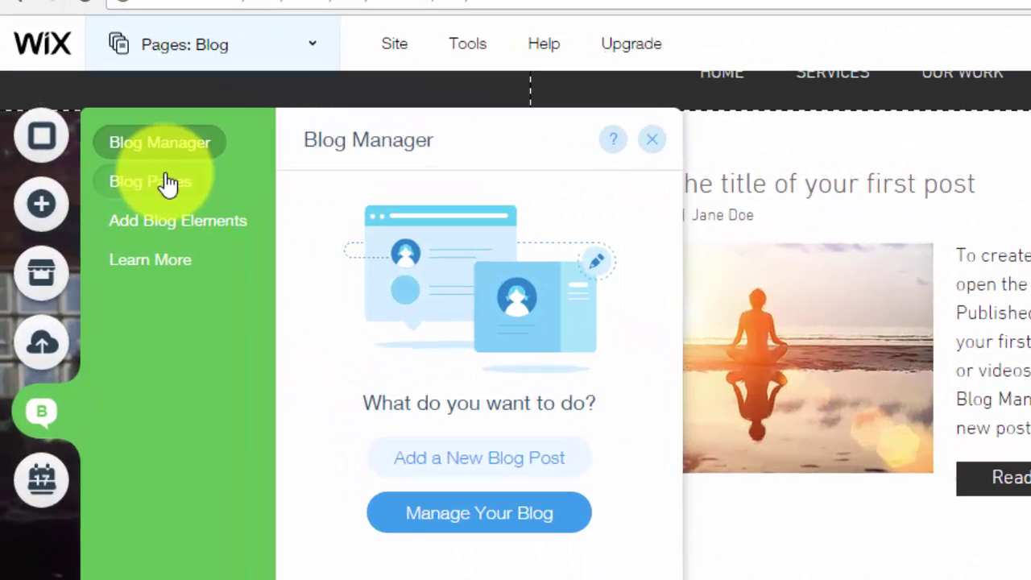
click(167, 183)
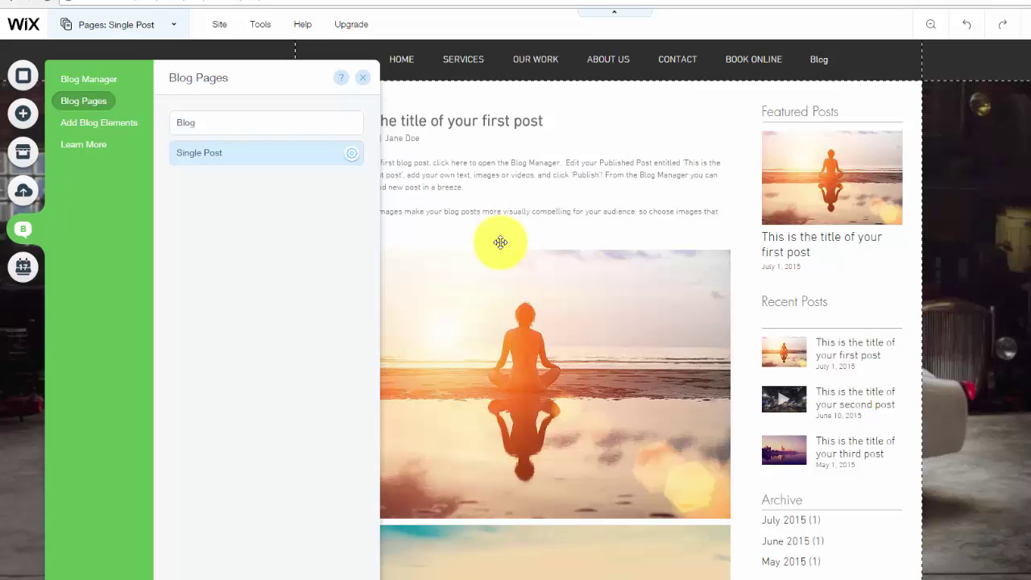
scroll(587, 201, down, 3)
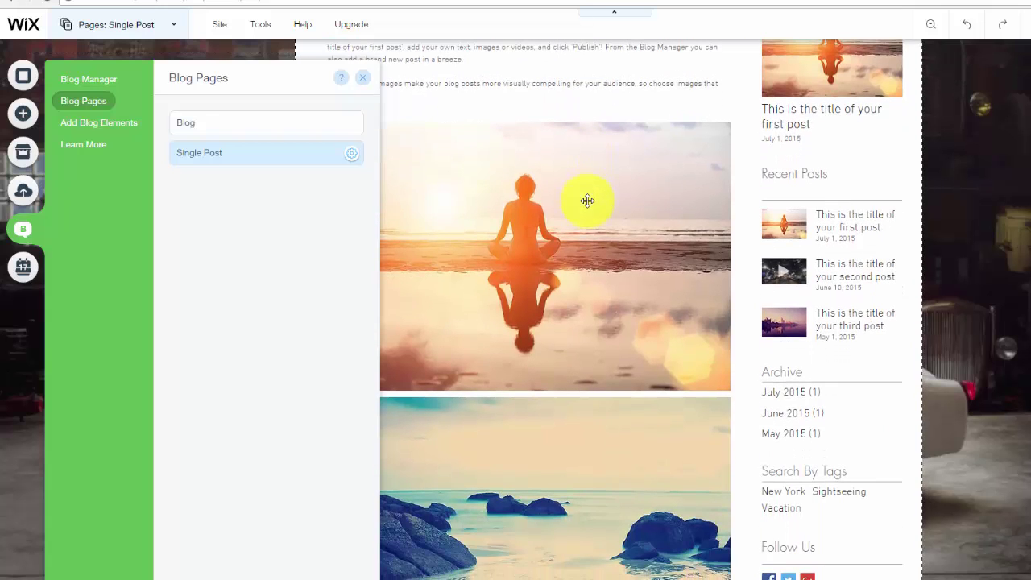
scroll(587, 208, up, 3)
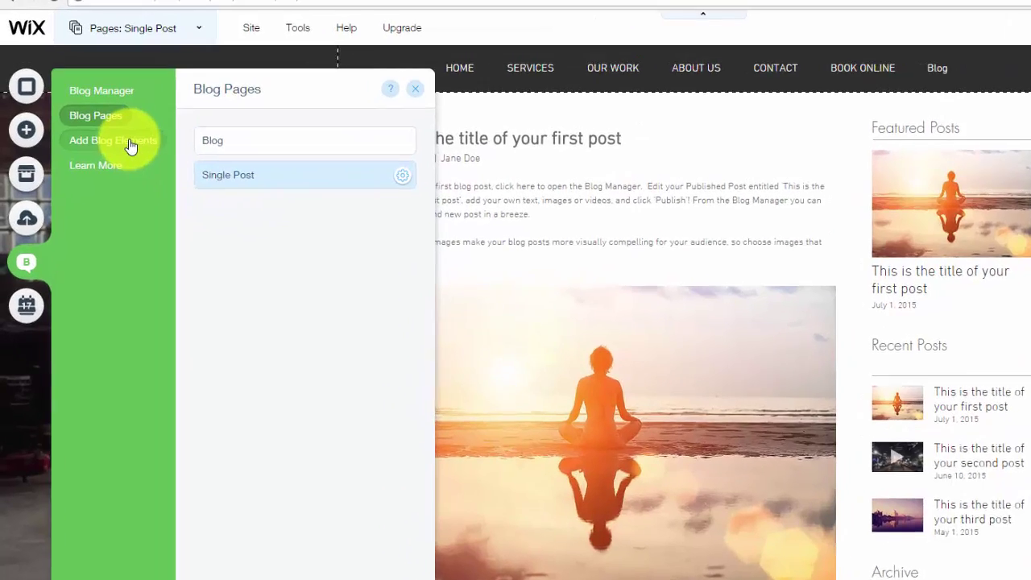
Examine the blog elements that can be added, from Recent Posts and Featured Posts to the comment widgets and related apps
click(90, 123)
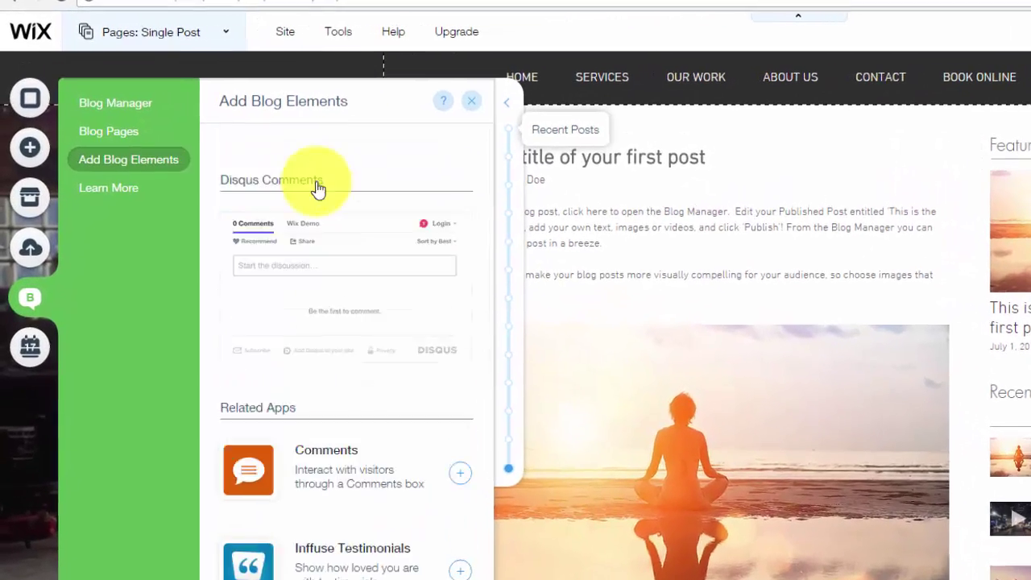
scroll(310, 274, down, 3)
scroll(369, 277, up, 10)
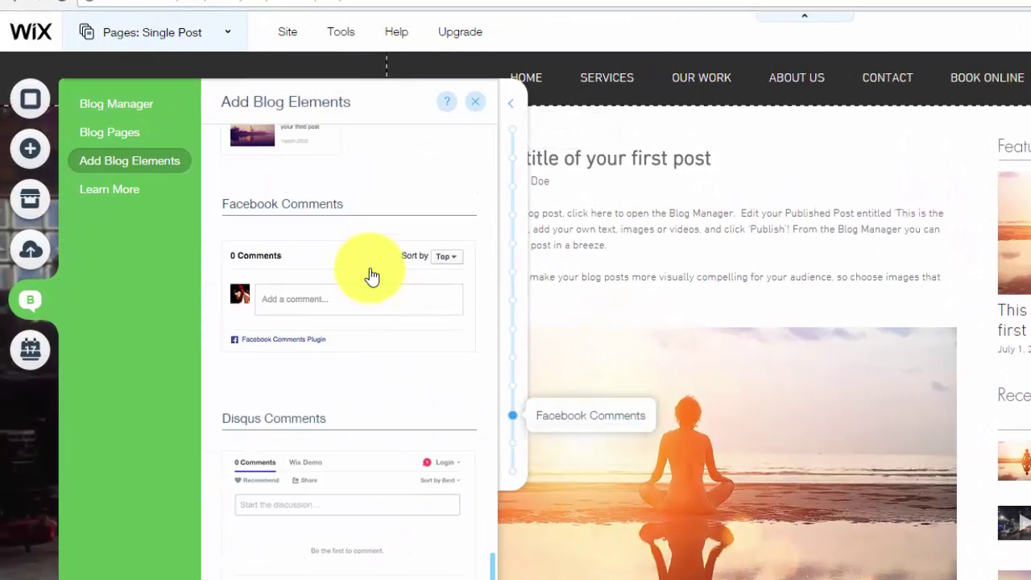
scroll(370, 274, up, 8)
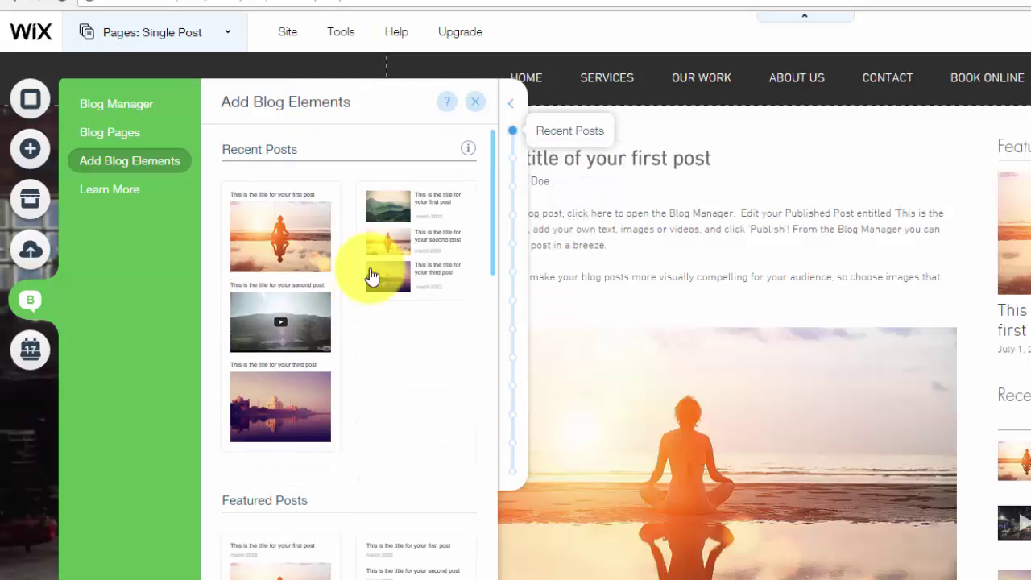
scroll(460, 395, down, 10)
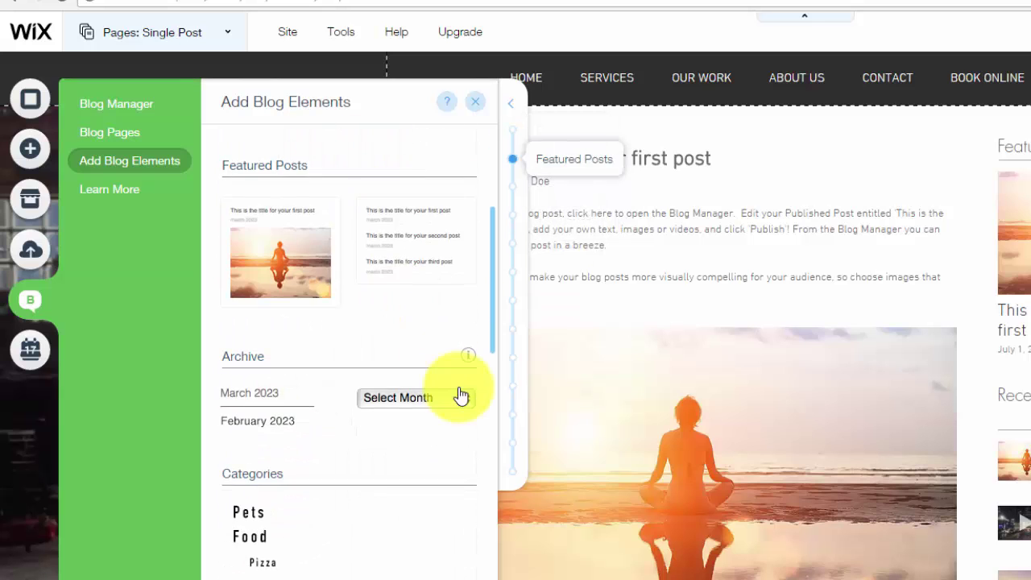
scroll(444, 384, down, 5)
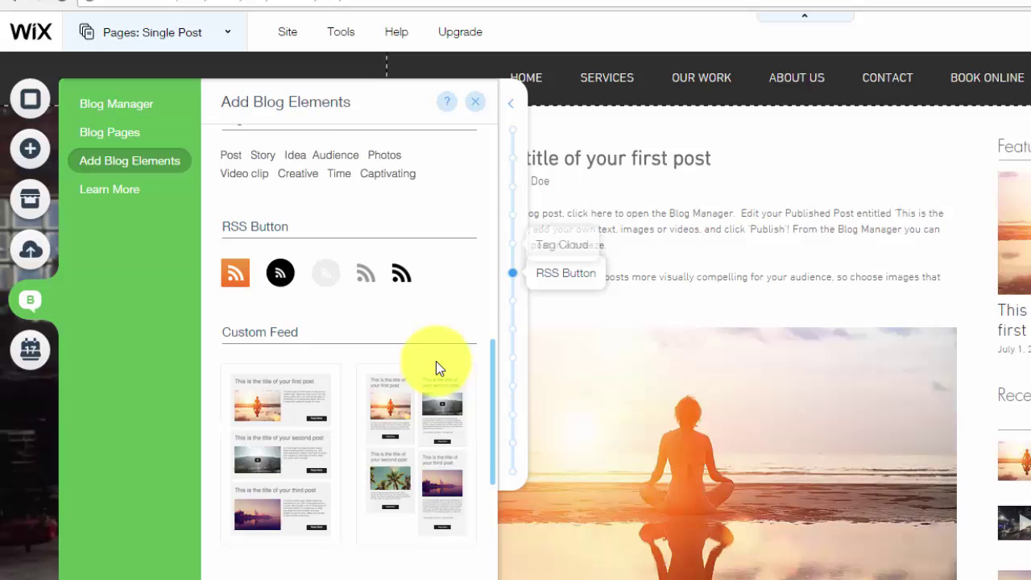
scroll(398, 364, down, 5)
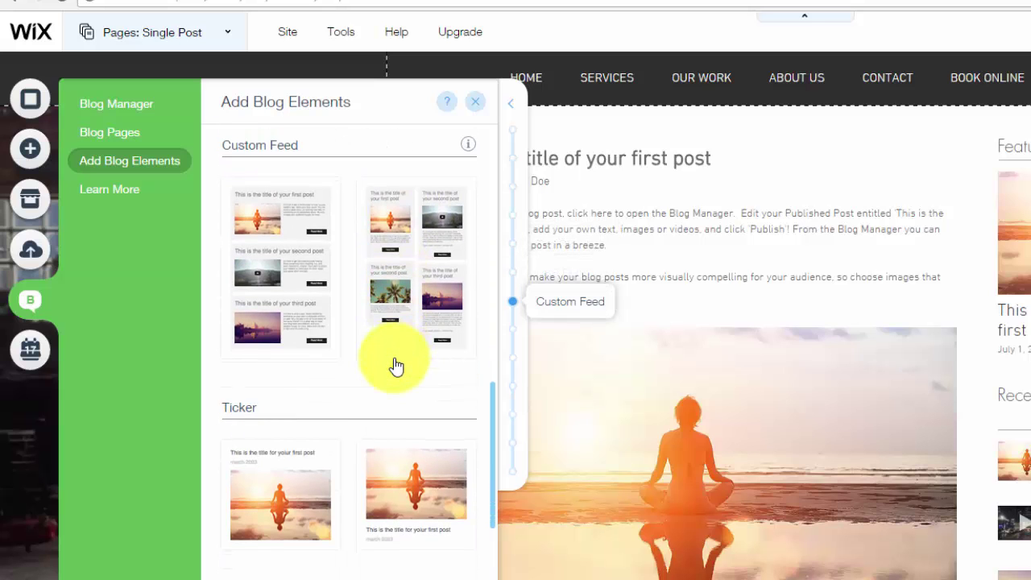
scroll(350, 355, down, 5)
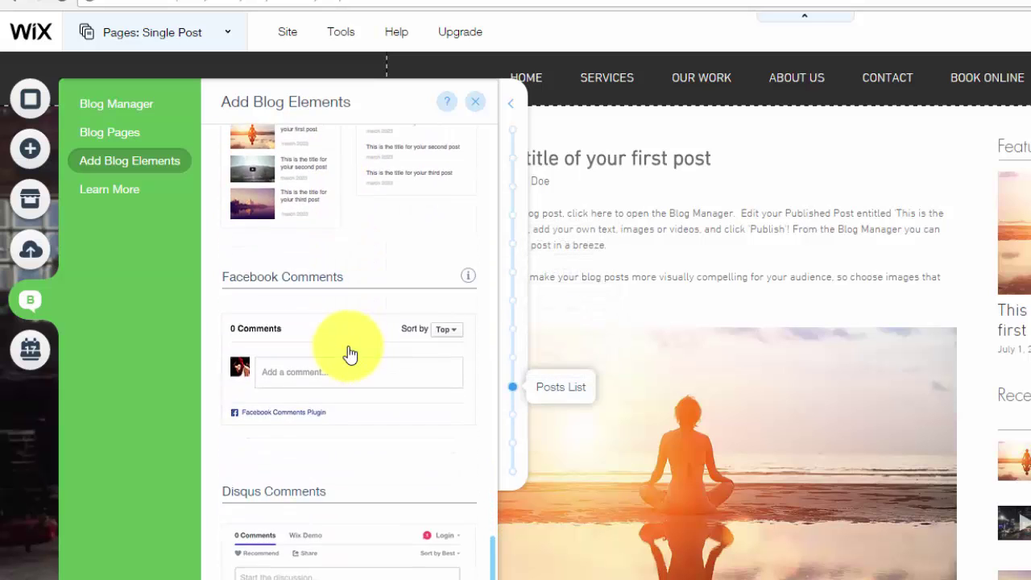
scroll(350, 355, down, 3)
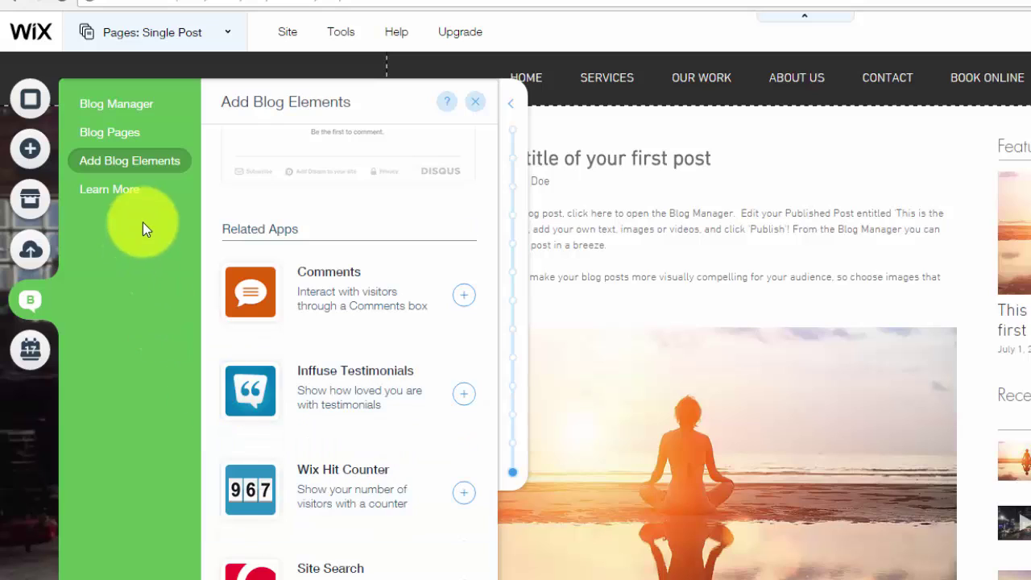
Open the blog management window, start a new blog post, and place the cursor in its body text
click(149, 107)
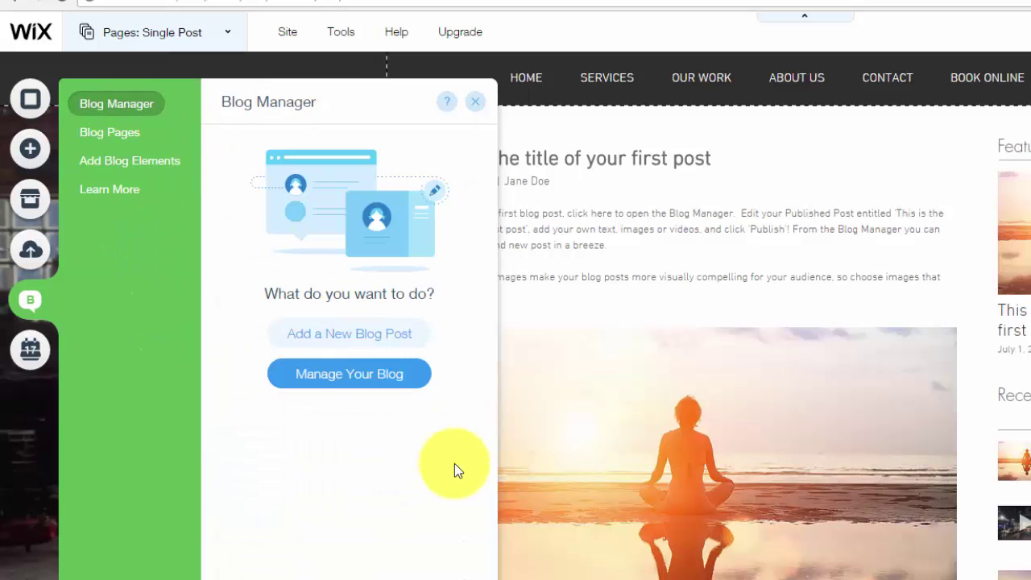
click(374, 388)
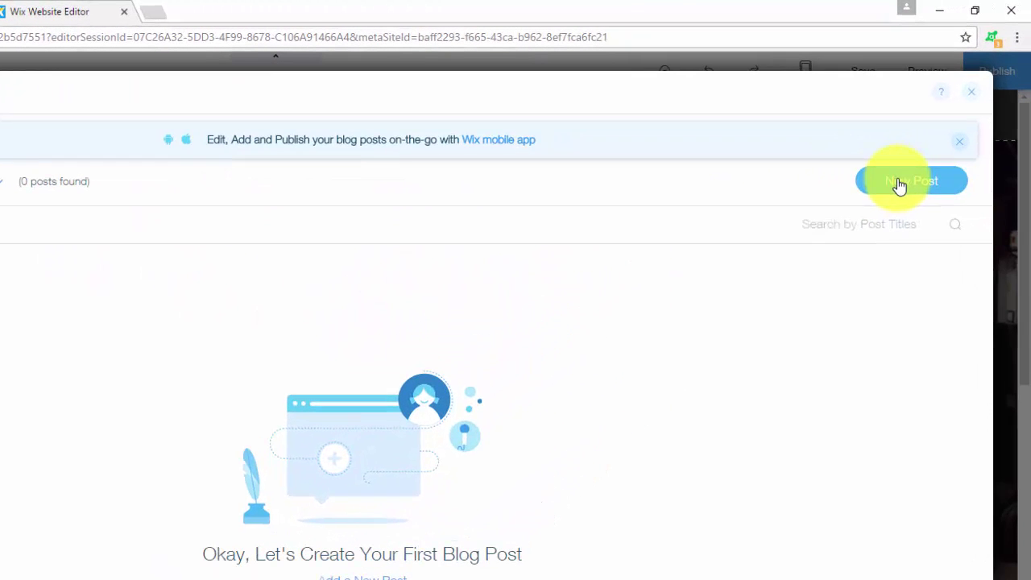
click(901, 184)
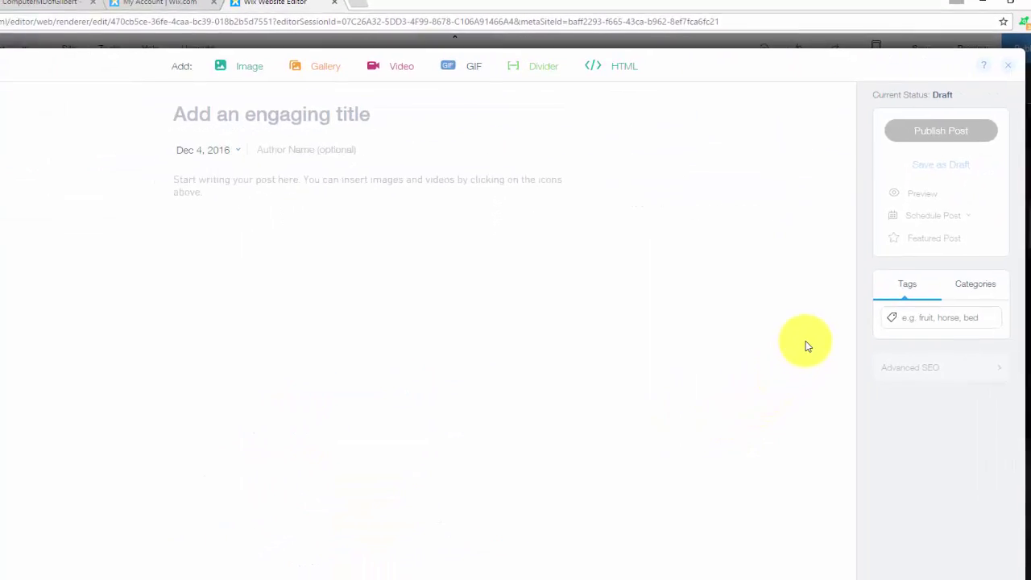
click(656, 147)
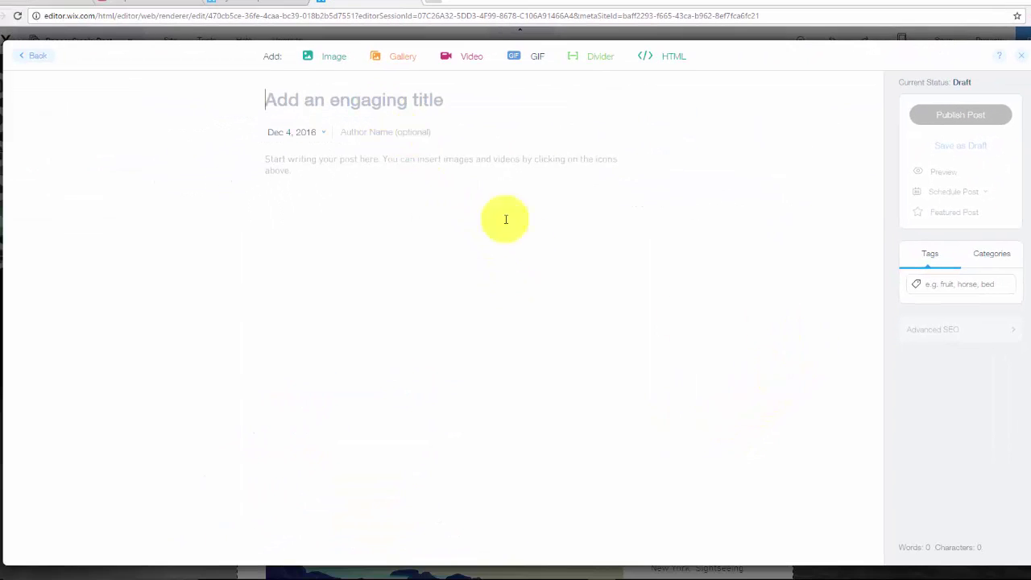
click(365, 182)
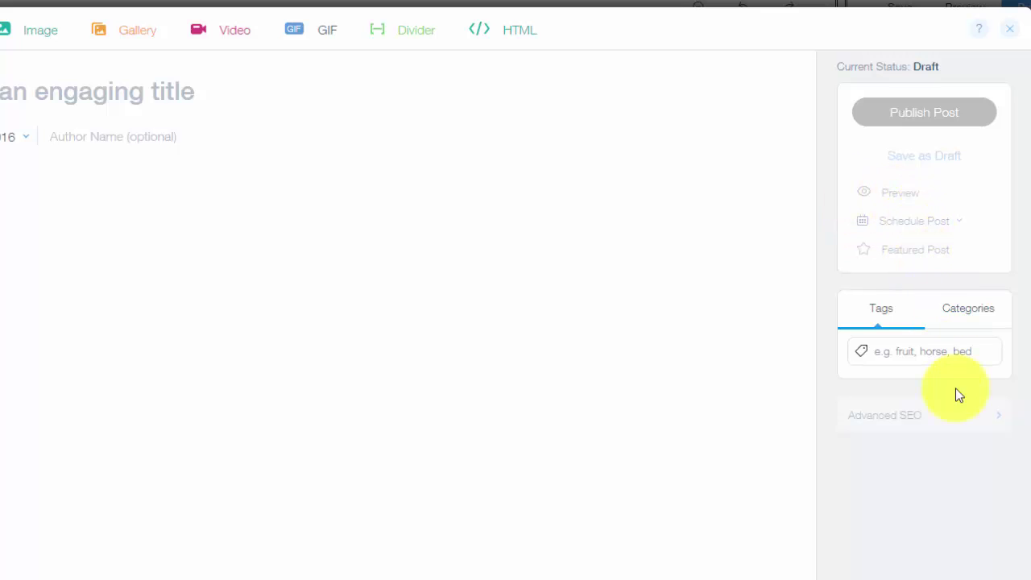
View the new post's category and tag options, and return to the post list without saving the post
click(949, 311)
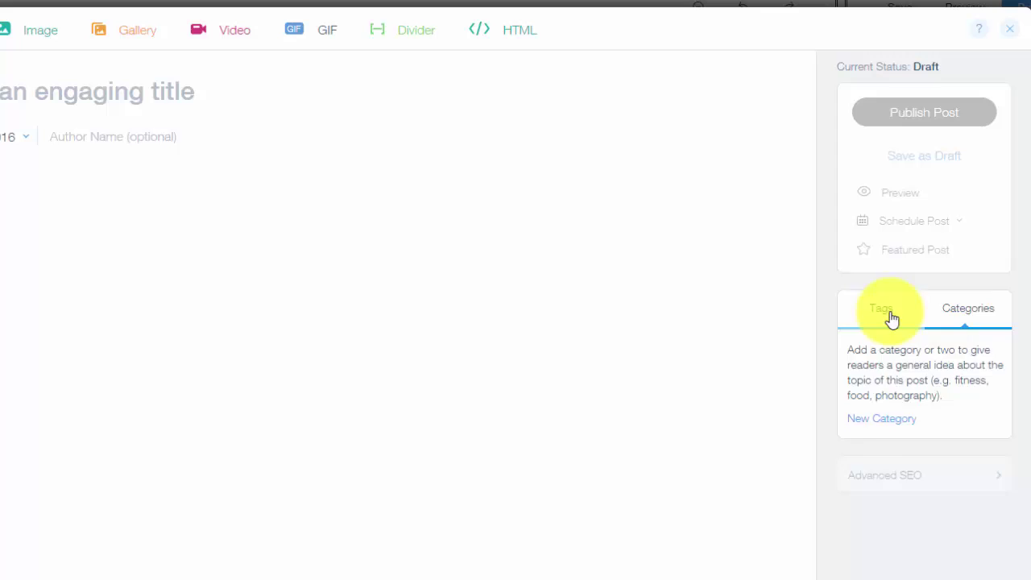
click(892, 318)
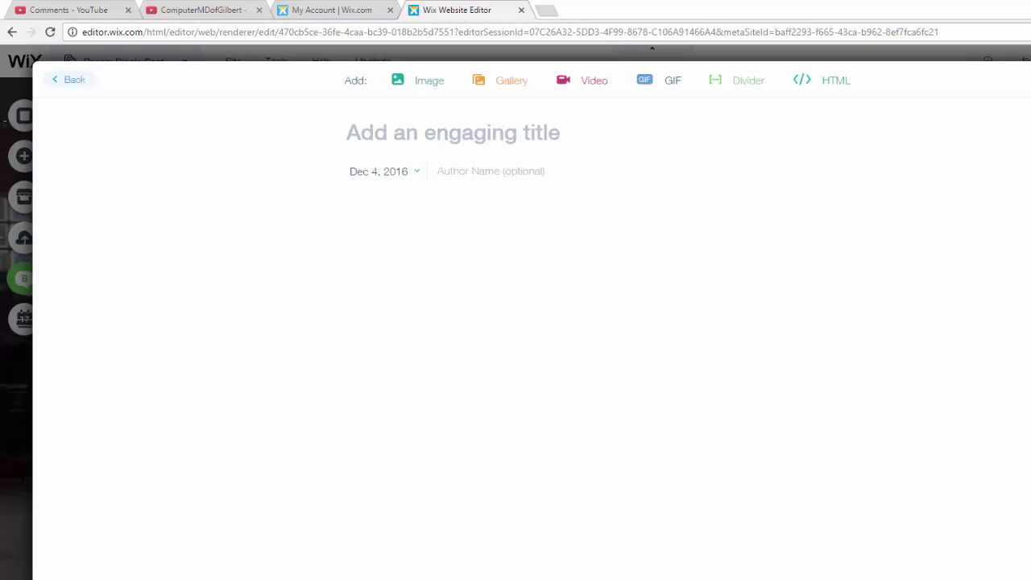
click(60, 81)
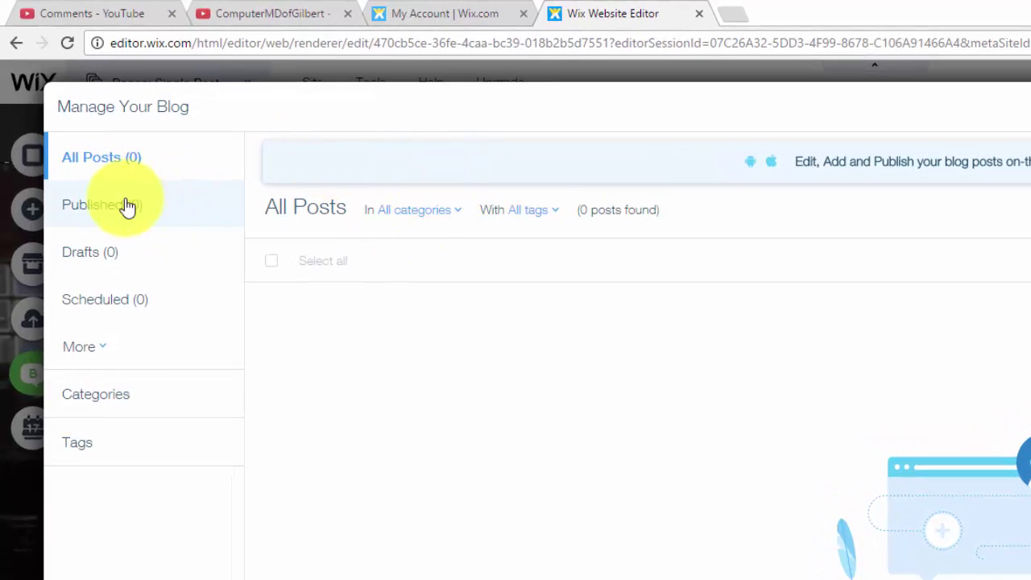
Review the blog's published, draft and scheduled posts, its categories and tags, and close the Blog Manager
click(128, 219)
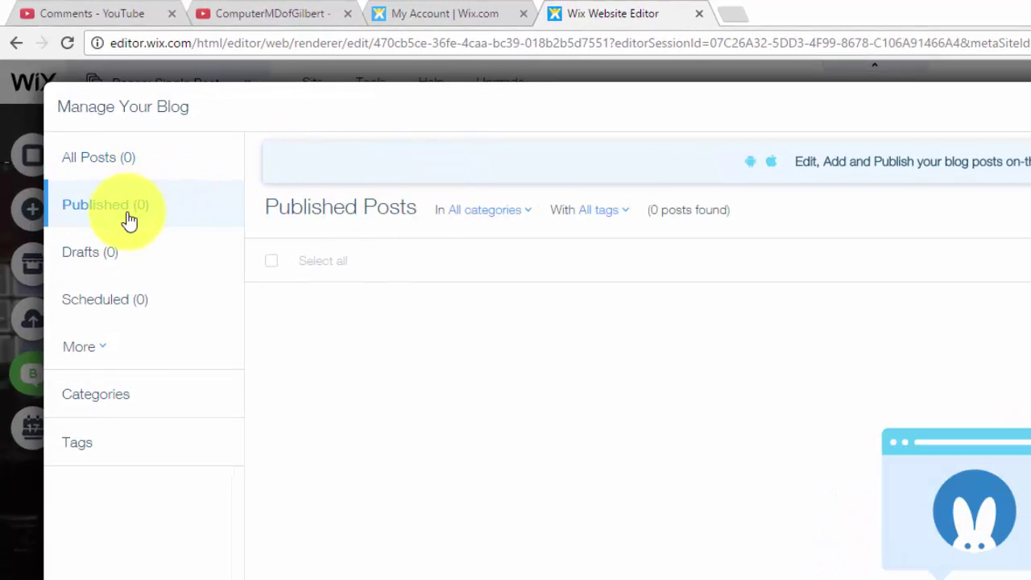
click(121, 252)
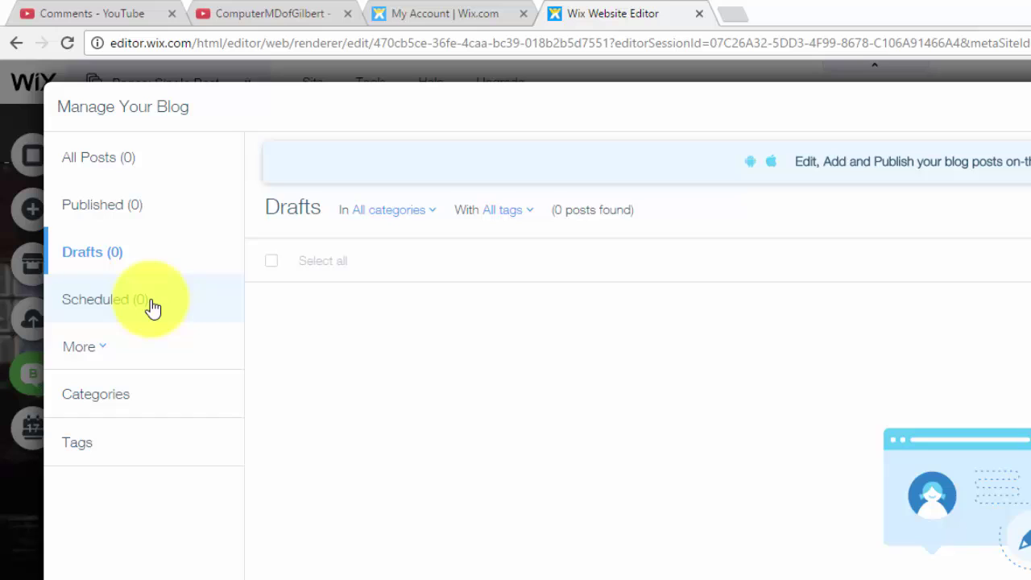
click(153, 308)
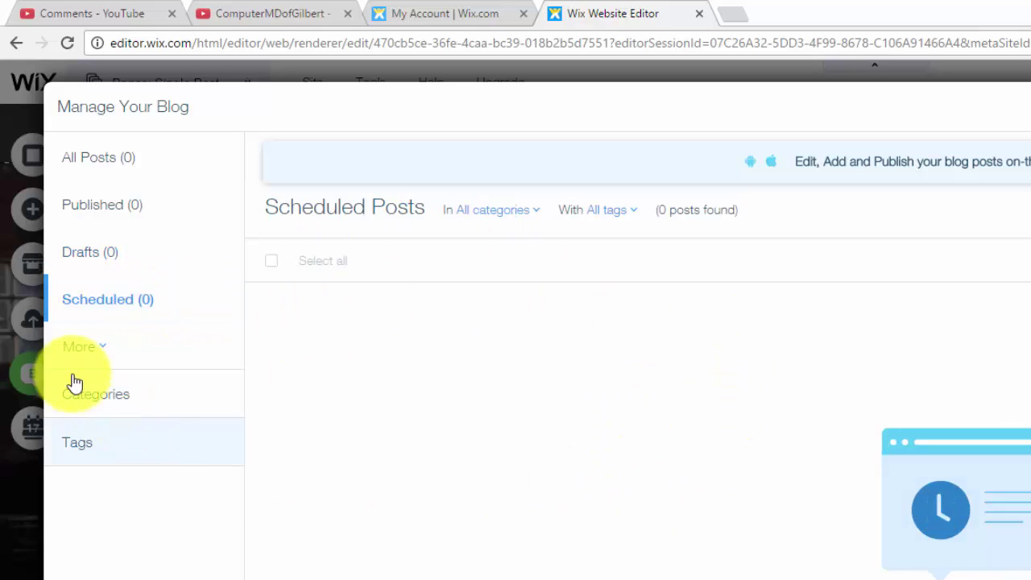
click(77, 349)
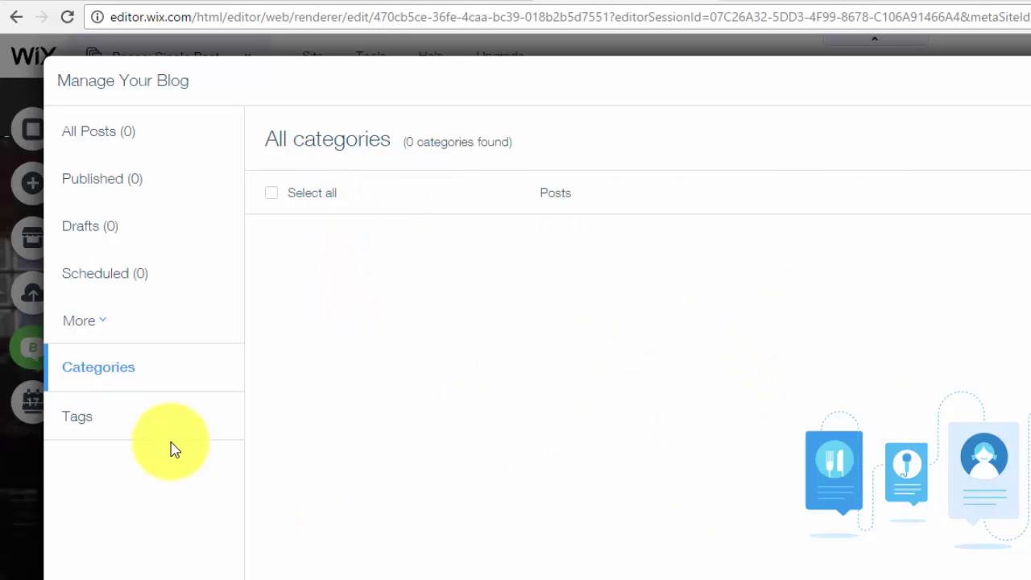
click(97, 442)
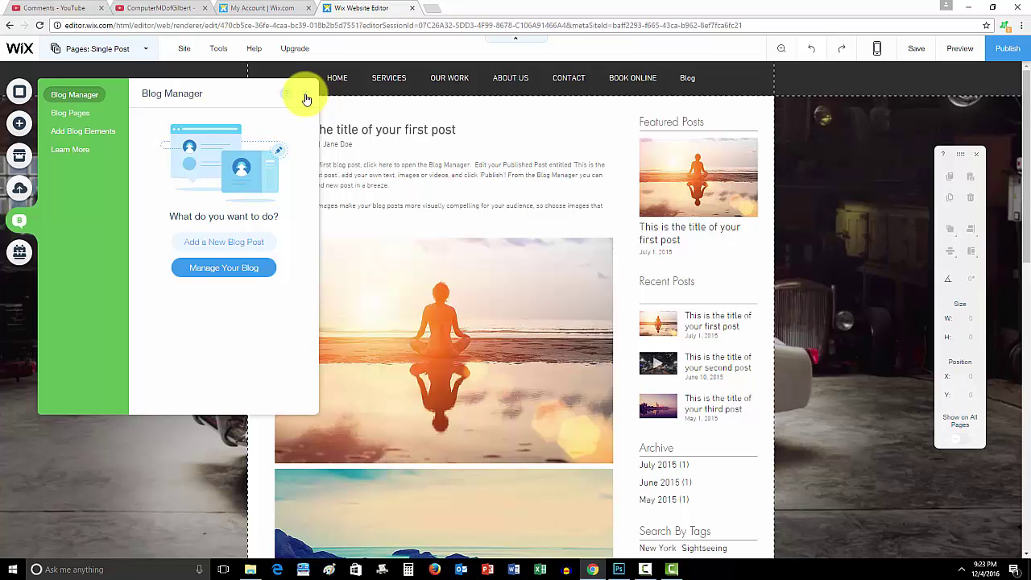
click(307, 99)
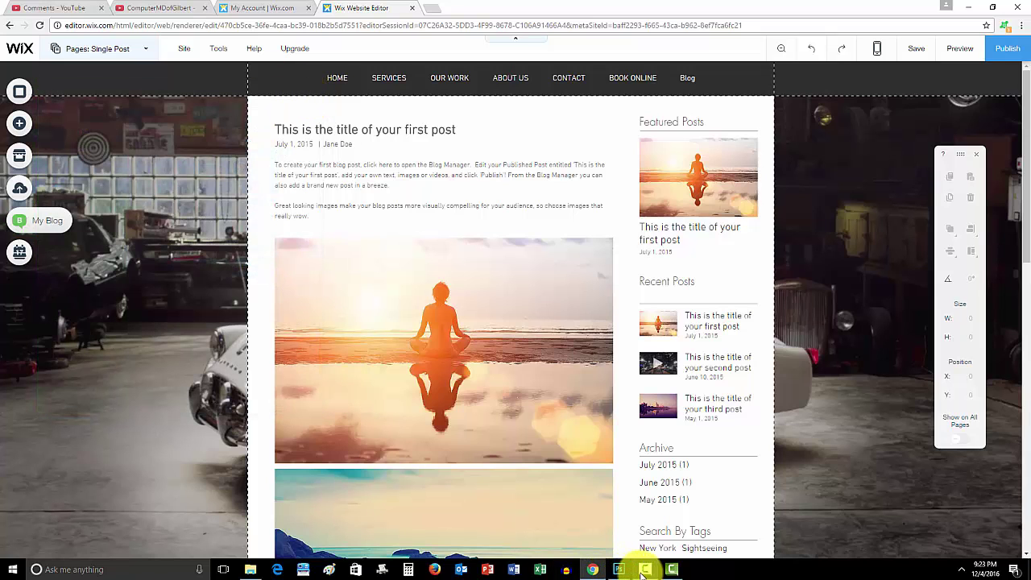